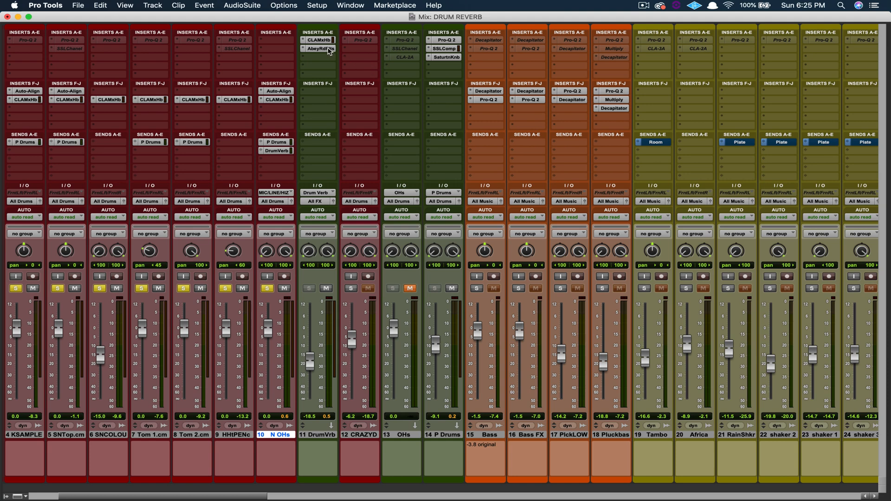
- Examine the Abbey Road Plates reverb on the Drum Verb track, plus the filter and EQ settings of its CLA MixHub insert
left_click(329, 49)
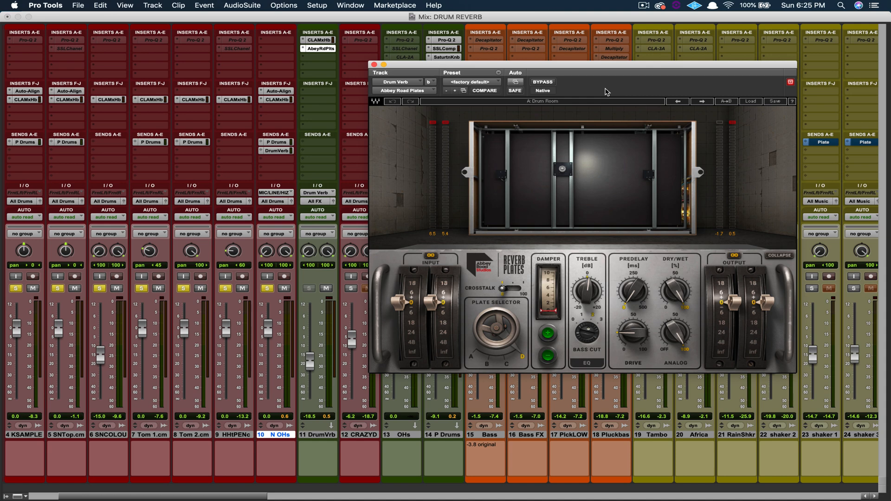
left_click(374, 64)
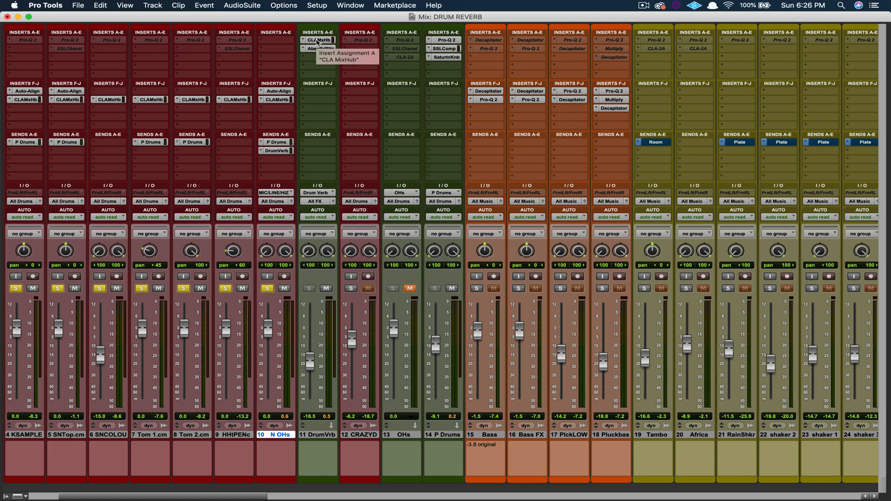
left_click(318, 42)
left_click_drag(478, 68, 331, 67)
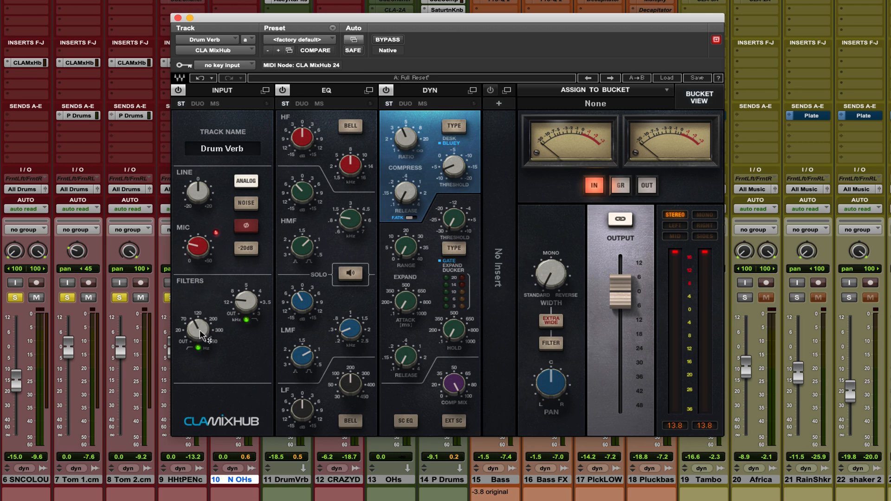
mouse_move(198, 329)
mouse_move(250, 306)
mouse_move(304, 190)
mouse_move(356, 226)
mouse_move(354, 334)
- Compare the CLA MixHub compressor's Desk and Bluey types, ending on Bluey, and check its ratio and threshold
left_click(454, 134)
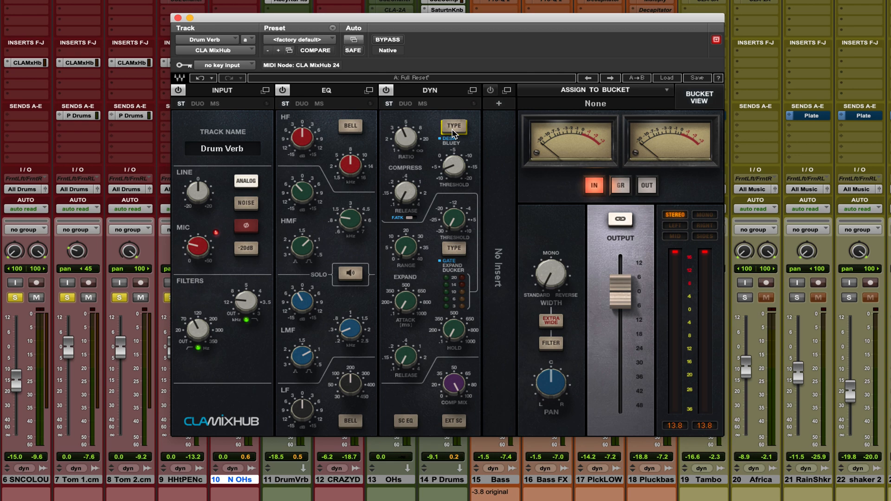
left_click(453, 134)
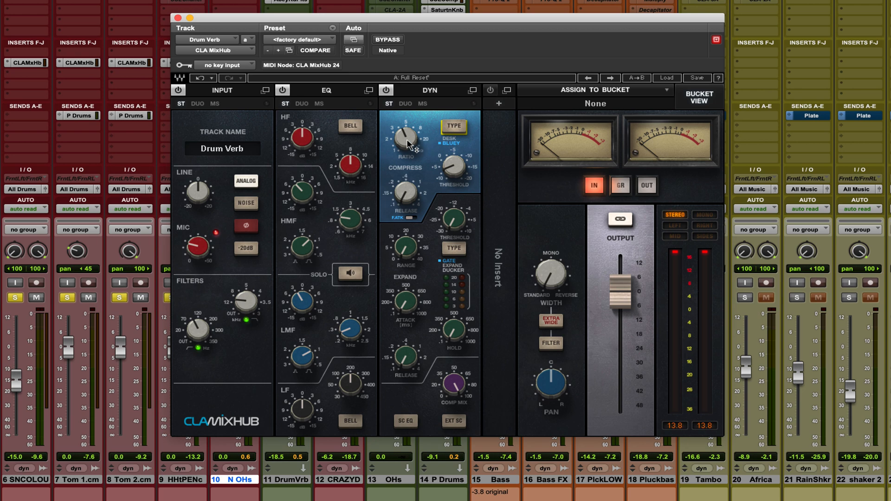
mouse_move(467, 159)
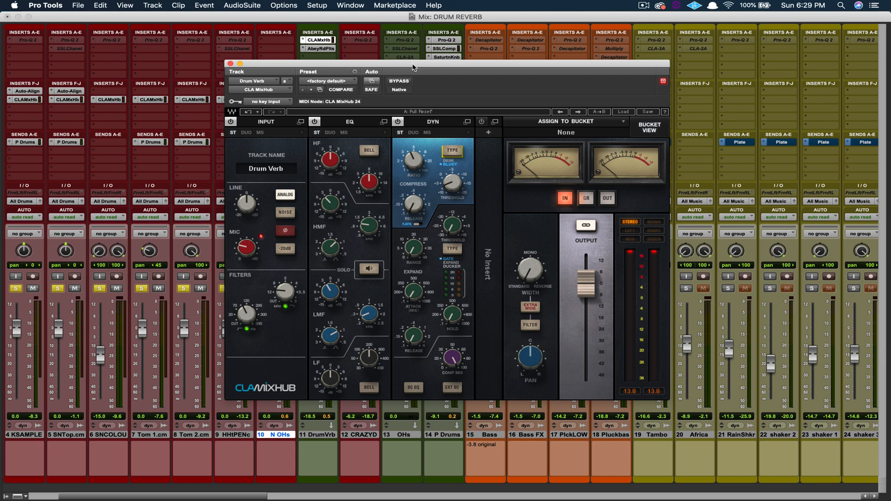
- Move the CLA MixHub window clear of the Drum Verb channel and raise that track's volume to -5.7 dB
left_click_drag(413, 67, 584, 56)
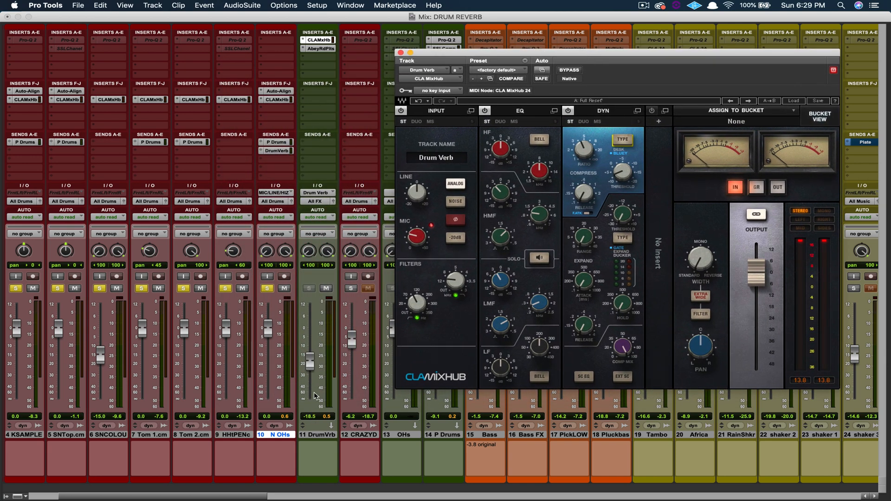
left_click_drag(312, 366, 313, 341)
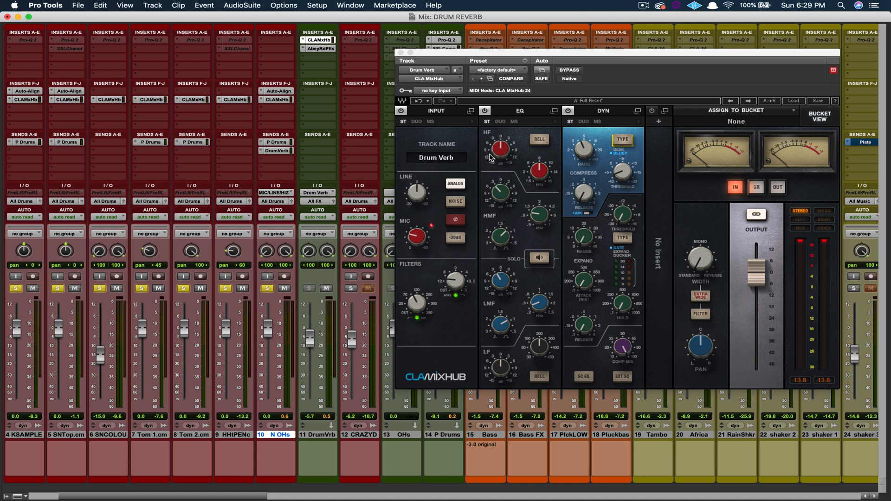
- Compare the drum reverb with the CLA MixHub bypassed and active during playback, ending with the effect active
left_click(570, 72)
left_click(571, 73)
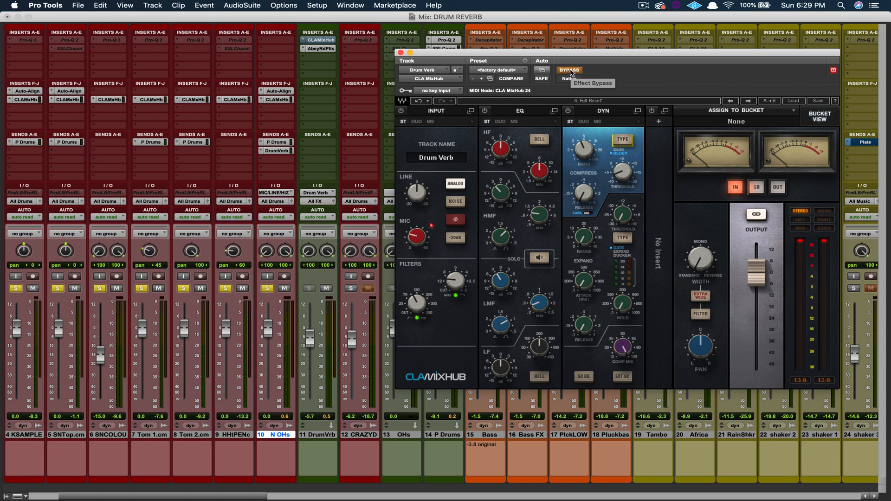
left_click(571, 71)
left_click(571, 70)
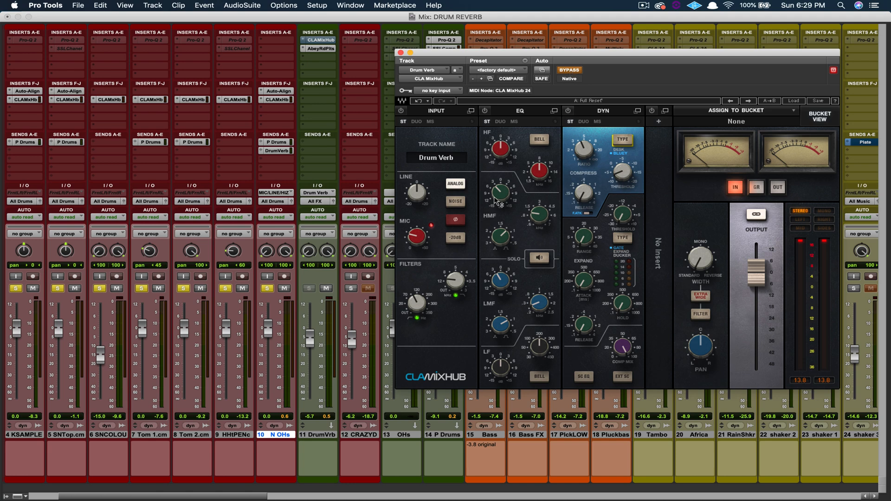
mouse_move(496, 196)
key("space")
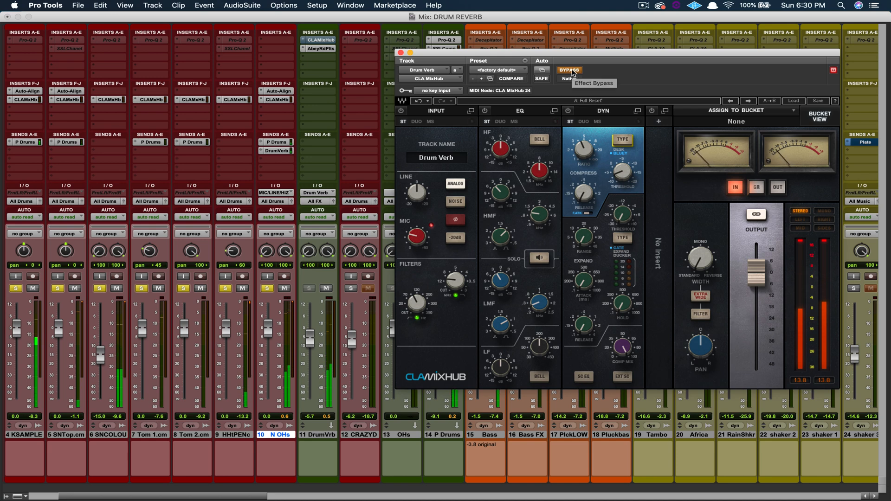
left_click(570, 71)
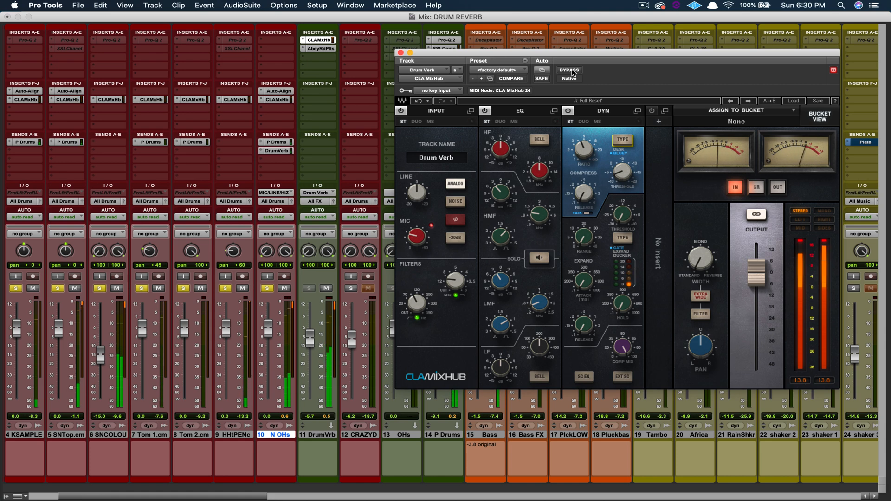
left_click(569, 70)
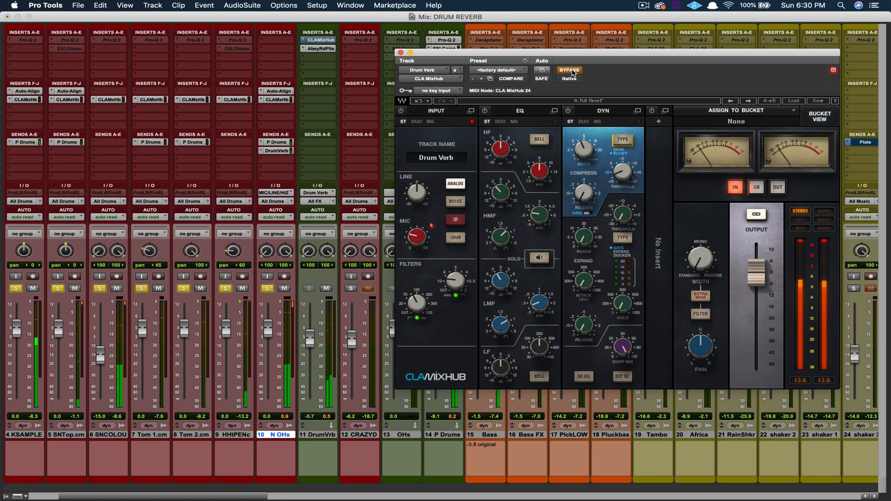
left_click(573, 72)
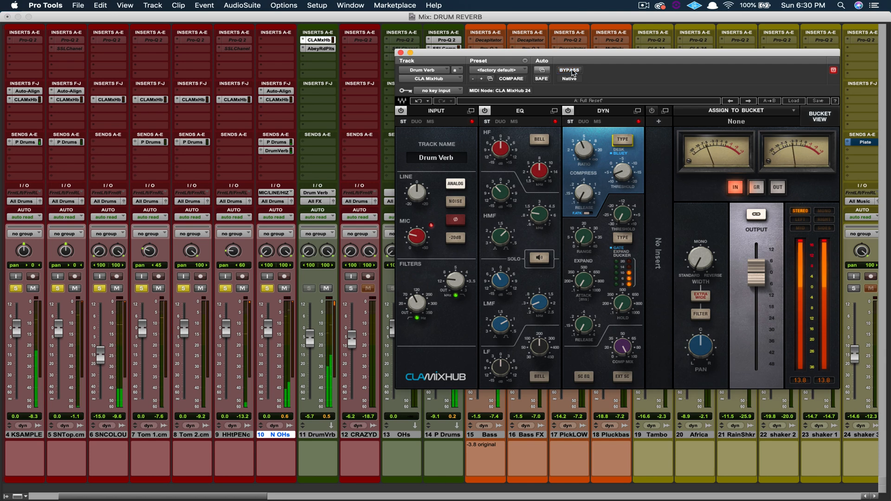
- Audition HMF and LMF gain changes in the CLA MixHub EQ during playback, boosting LMF to 10.0, and return both bands to their cuts
mouse_move(501, 194)
left_mouse_down()
mouse_move(501, 176)
mouse_move(502, 196)
left_mouse_up()
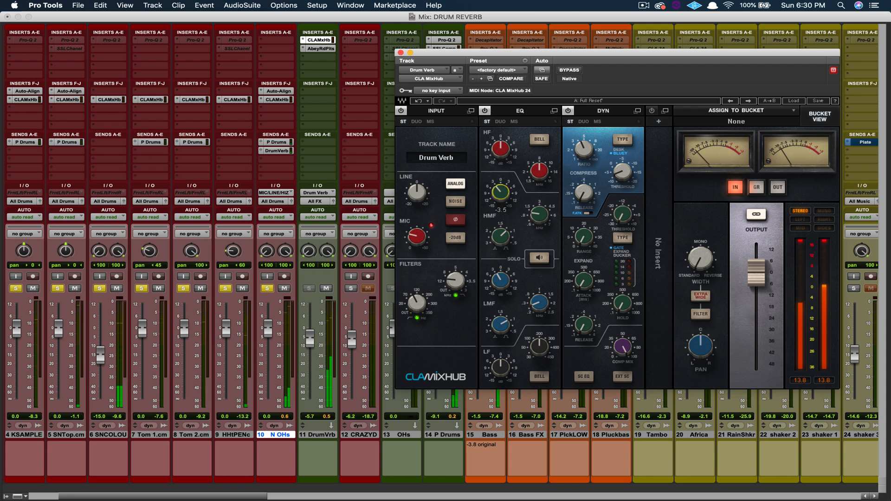
mouse_move(507, 281)
left_mouse_down()
mouse_move(508, 266)
mouse_move(508, 287)
left_mouse_up()
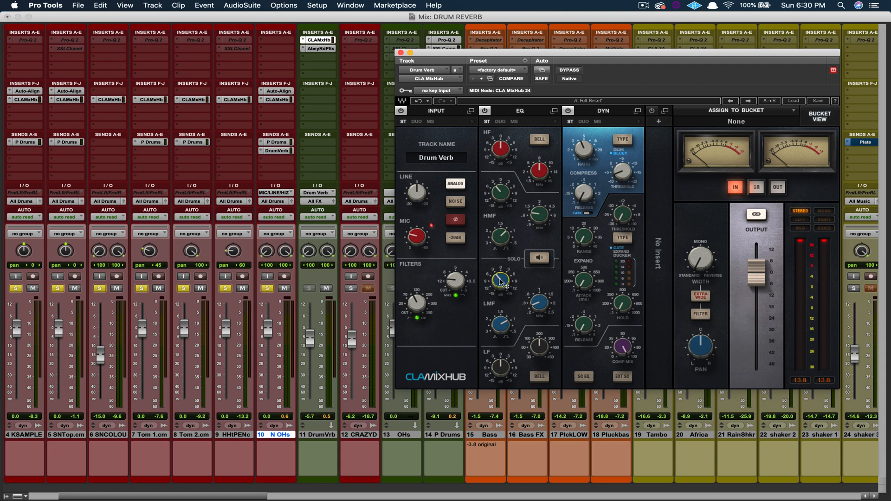
mouse_move(501, 288)
mouse_move(503, 201)
key("space")
mouse_move(503, 201)
left_mouse_down()
mouse_move(503, 172)
mouse_move(503, 202)
left_mouse_up()
left_click_drag(506, 282, 506, 282)
left_click_drag(505, 284, 506, 282)
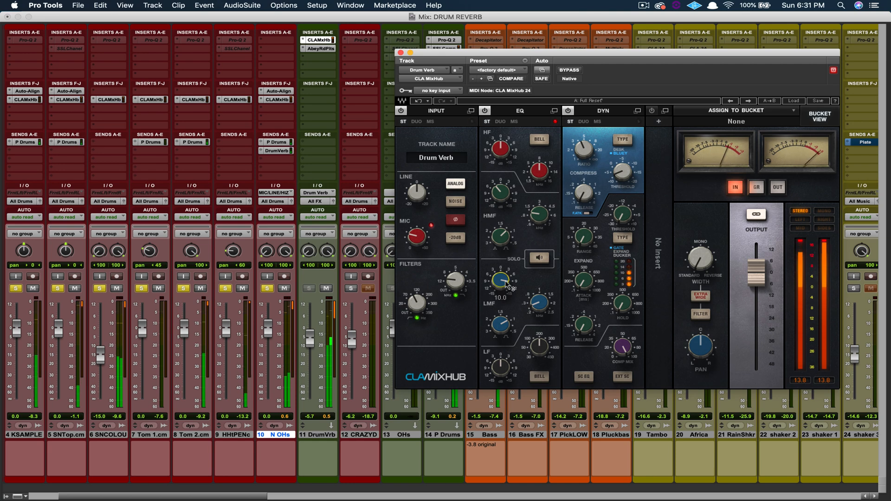
left_click_drag(507, 284, 508, 302)
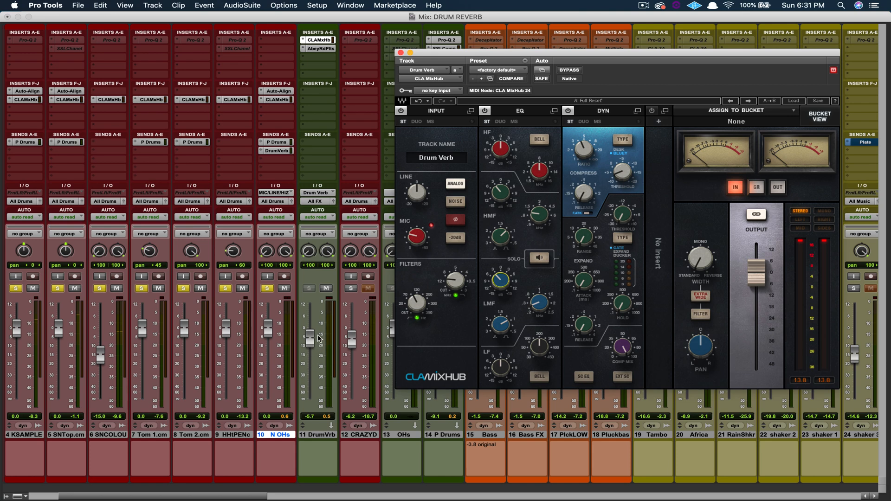
- Toggle the CLA MixHub bypass during playback to recheck the raised drum reverb with and without processing, leaving the effect active
left_click(569, 70)
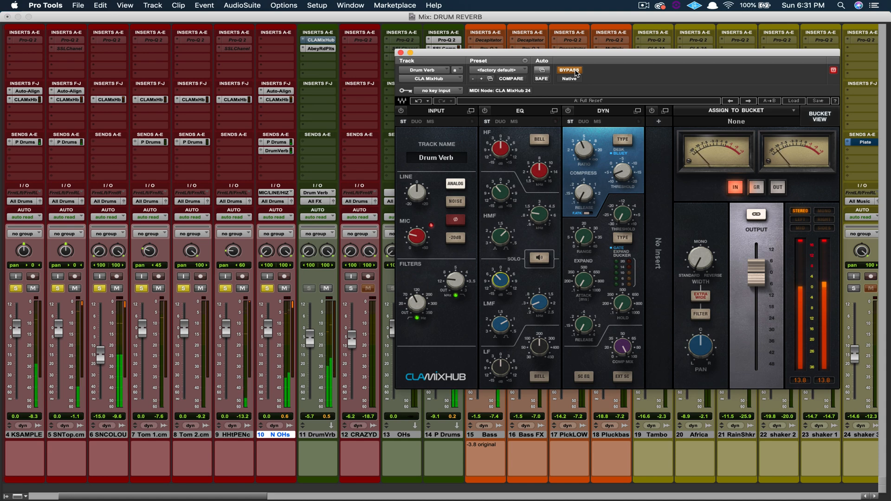
left_click(575, 73)
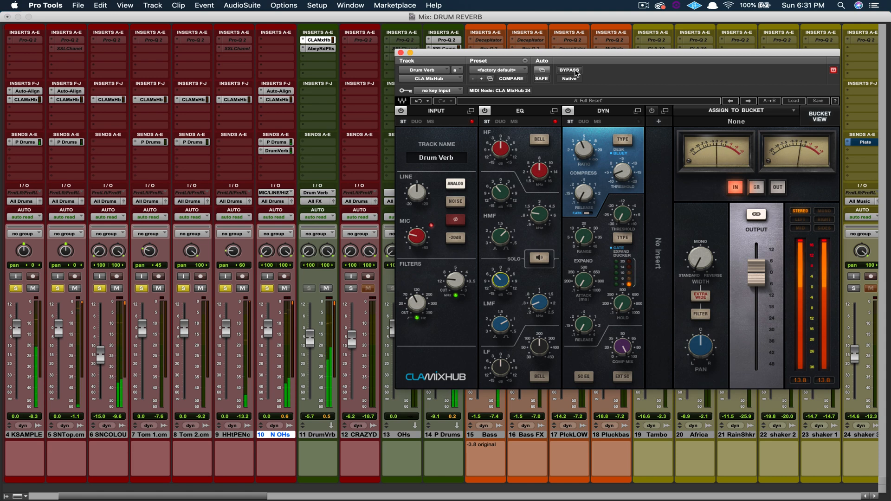
left_click(575, 73)
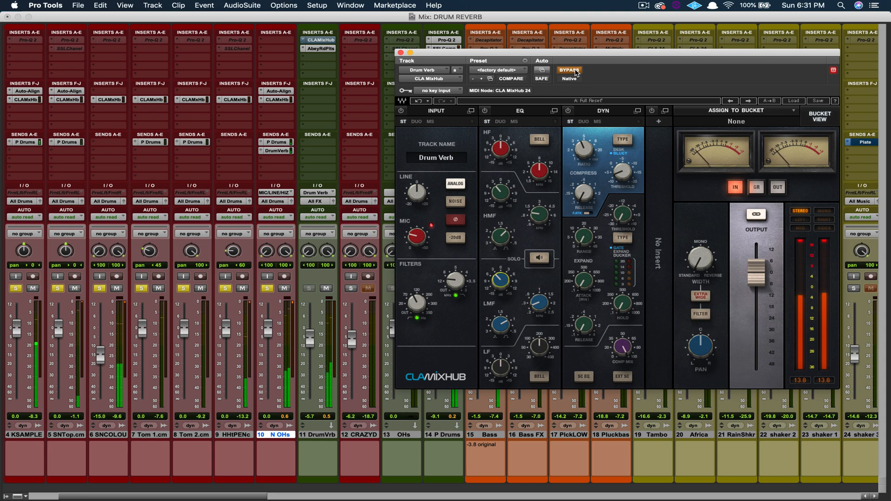
left_click(575, 73)
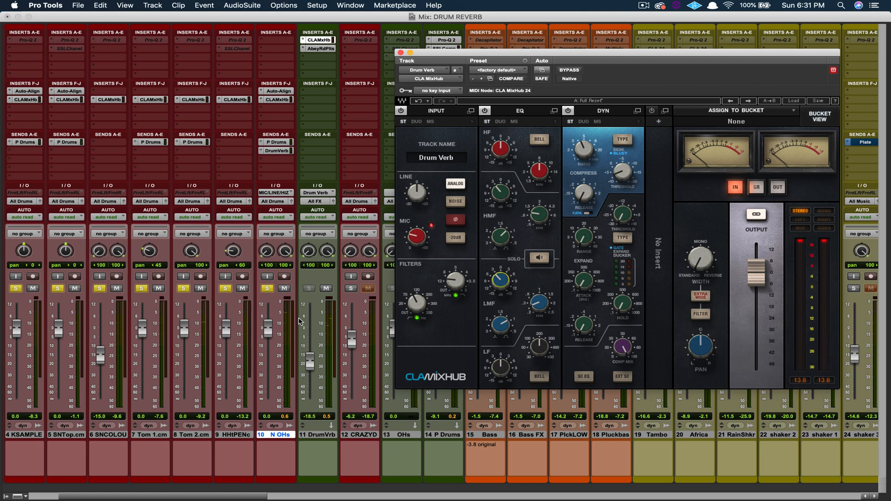
- Close the CLA MixHub window and compare the drums during playback with the Drum Verb track muted and unmuted, leaving it unmuted
left_click(328, 289)
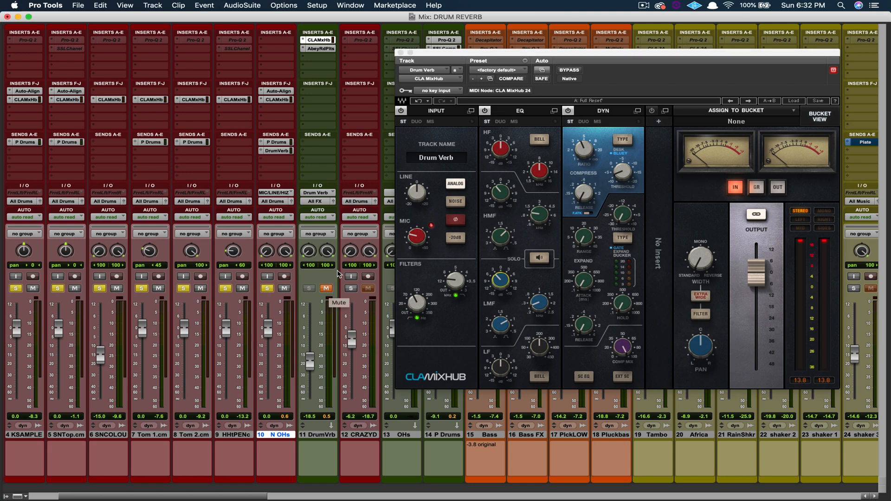
left_click(400, 53)
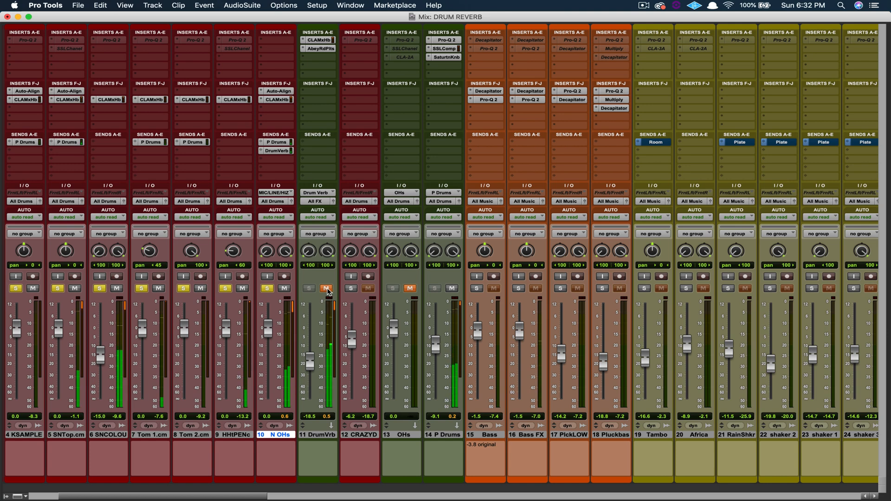
left_click(327, 289)
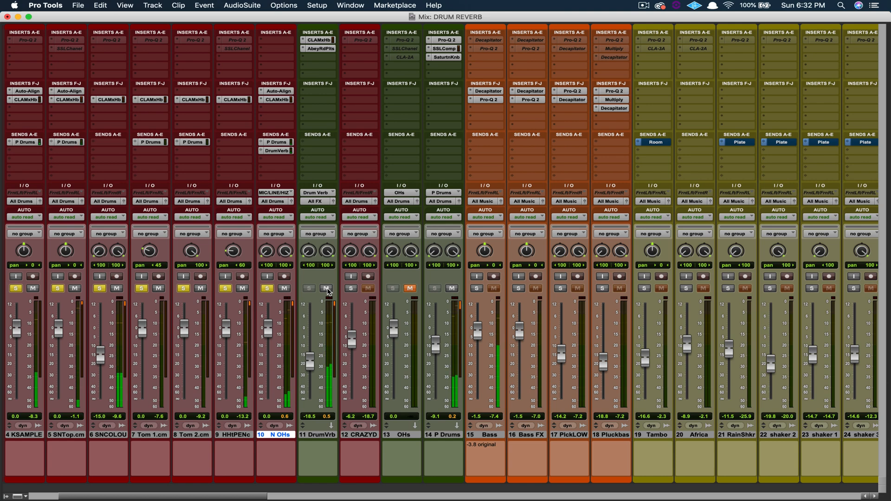
left_click(328, 289)
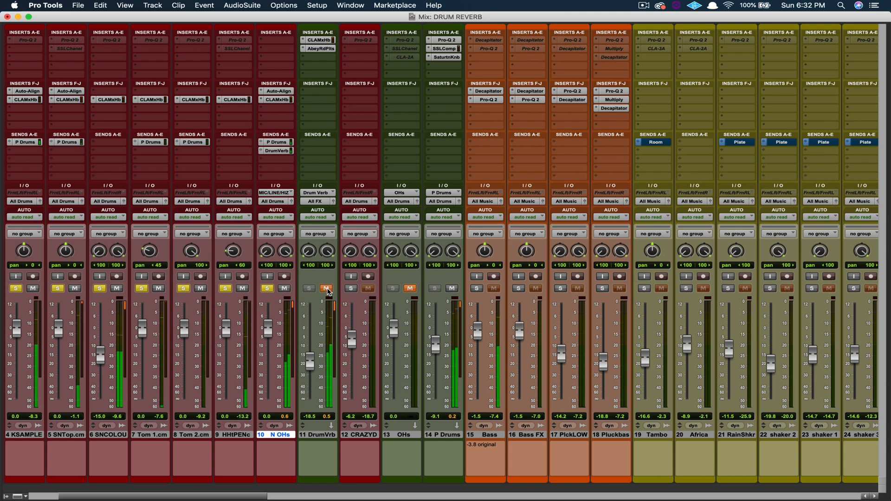
left_click(327, 288)
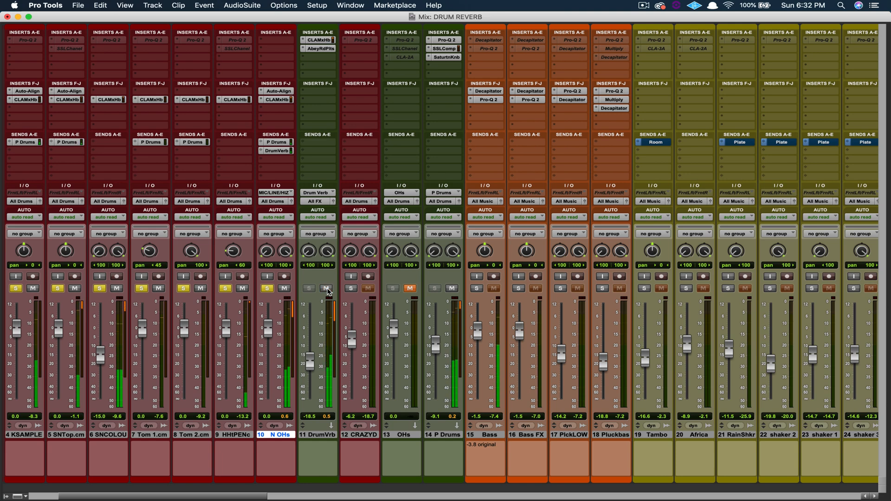
left_click(327, 289)
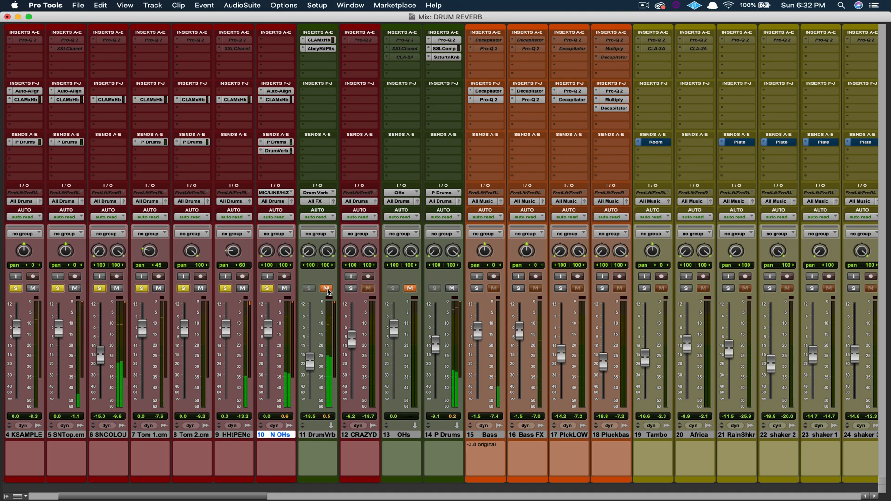
left_click(327, 289)
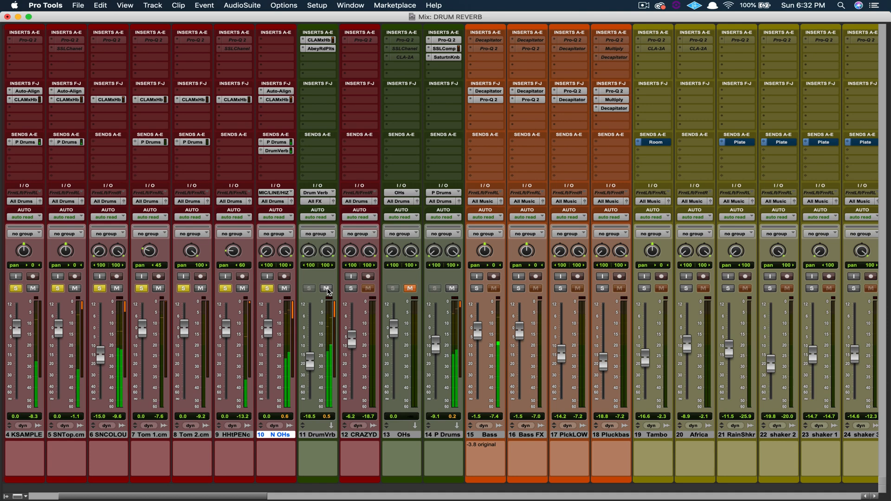
left_click(327, 288)
left_click(327, 289)
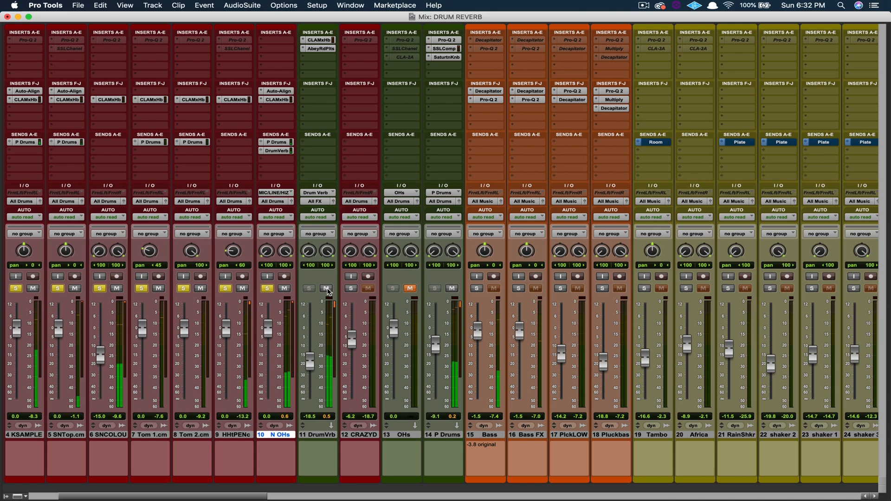
left_click(327, 289)
left_click(327, 289)
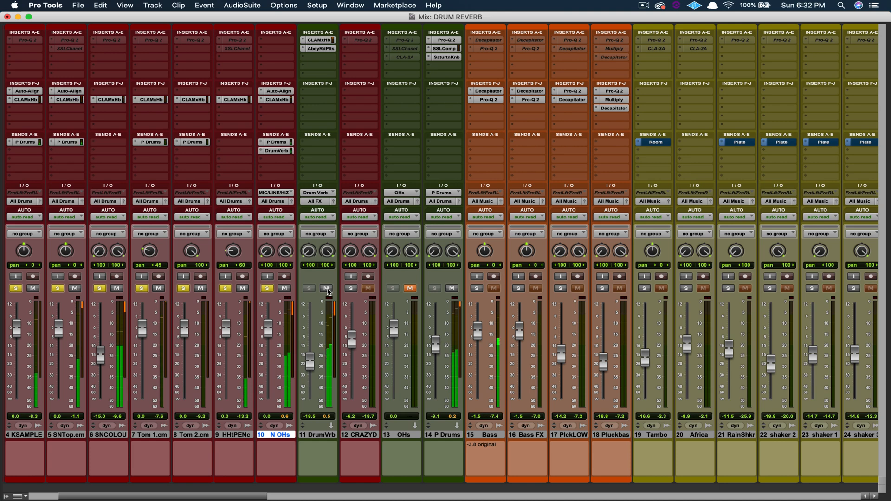
left_click(327, 288)
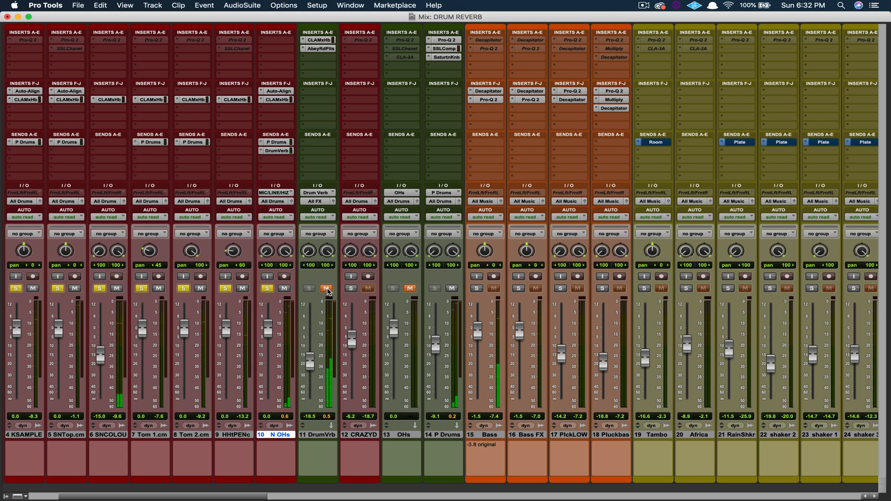
left_click(327, 289)
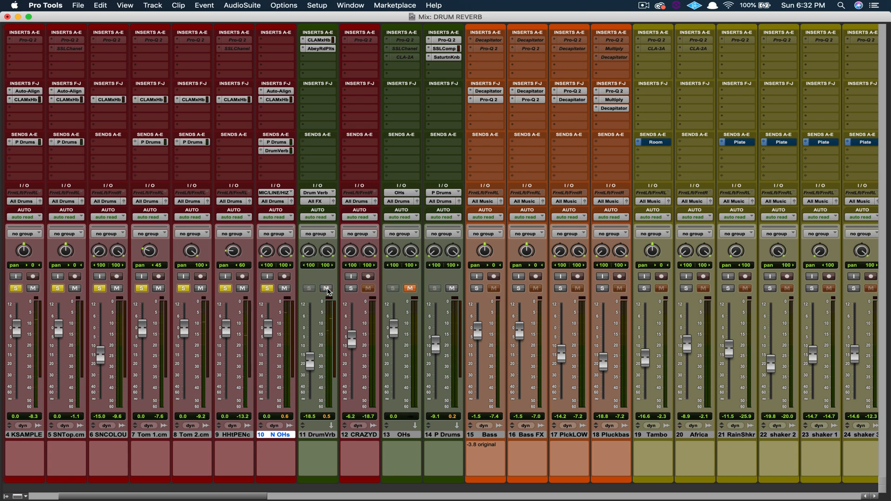